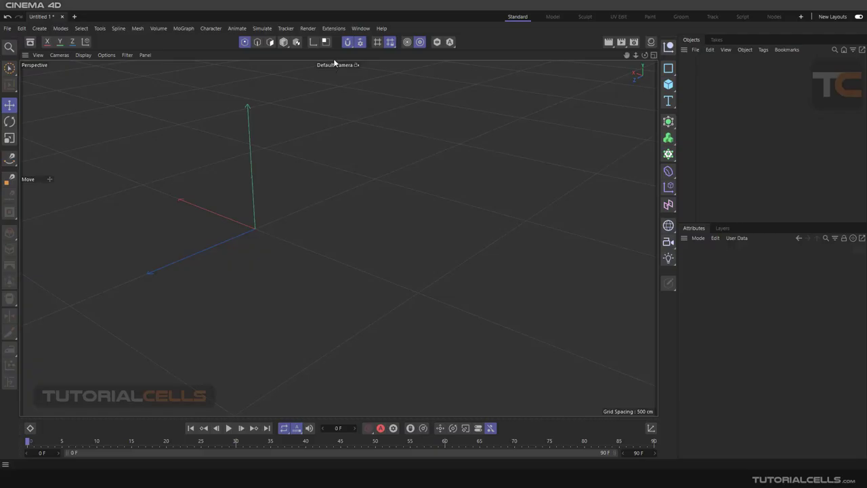
- Examine the Grid/Workplane options in the snap settings
left_click(357, 42)
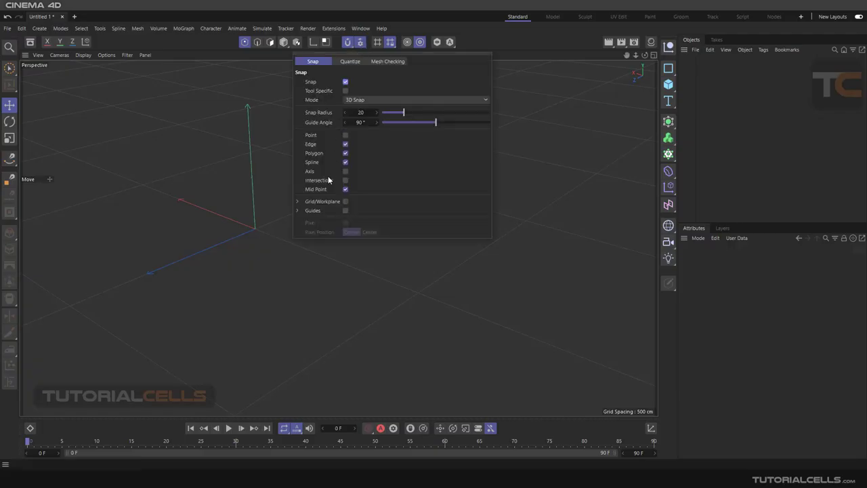
left_click(298, 202)
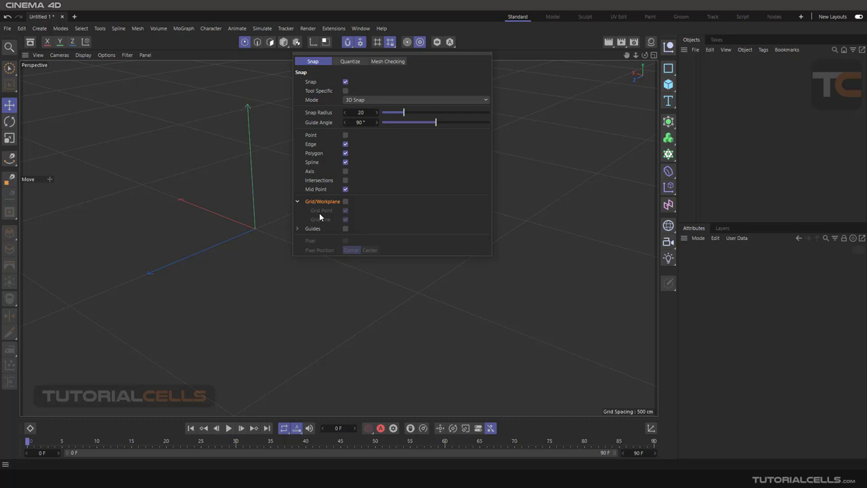
left_click_drag(323, 263, 327, 285, "alt")
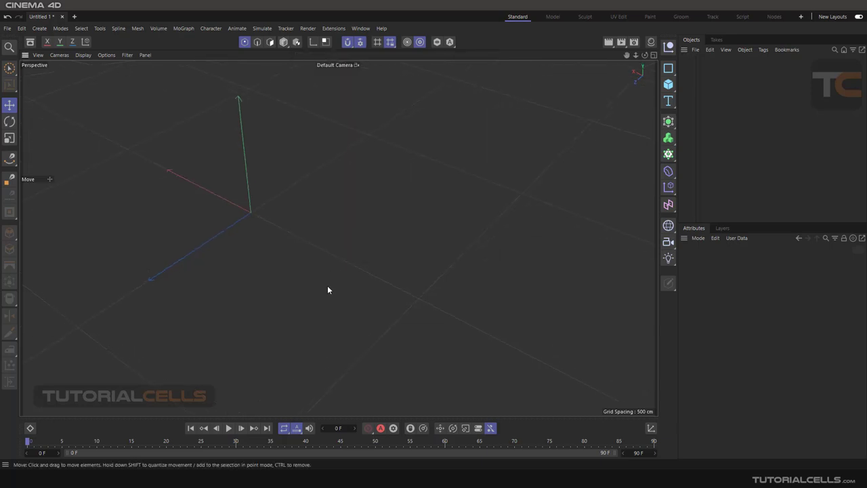
- Start a Bezier spline with the Spline Pen in the Top view, placing its first point just outside the origin on the negative X side
middle_click(356, 243)
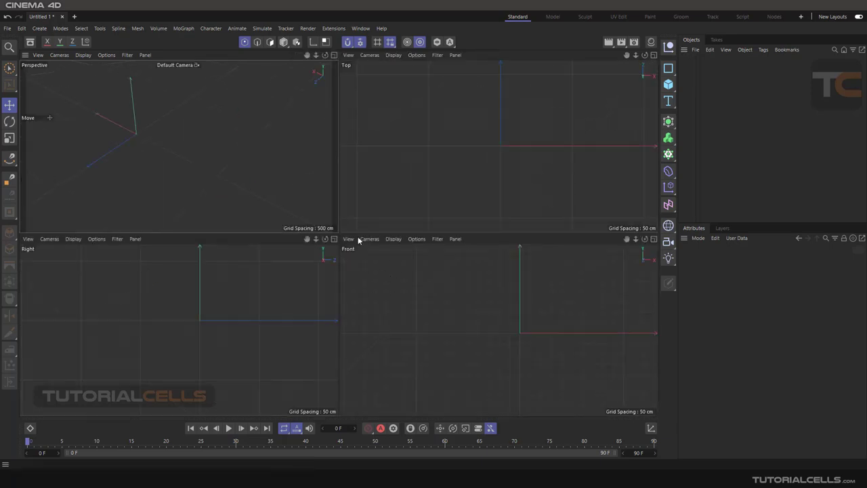
middle_click(431, 178)
scroll(352, 244, "up", 5)
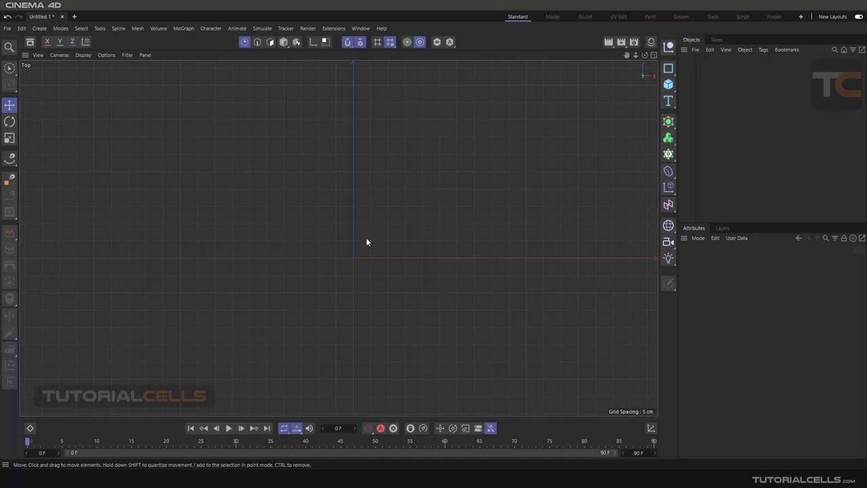
left_click(10, 158)
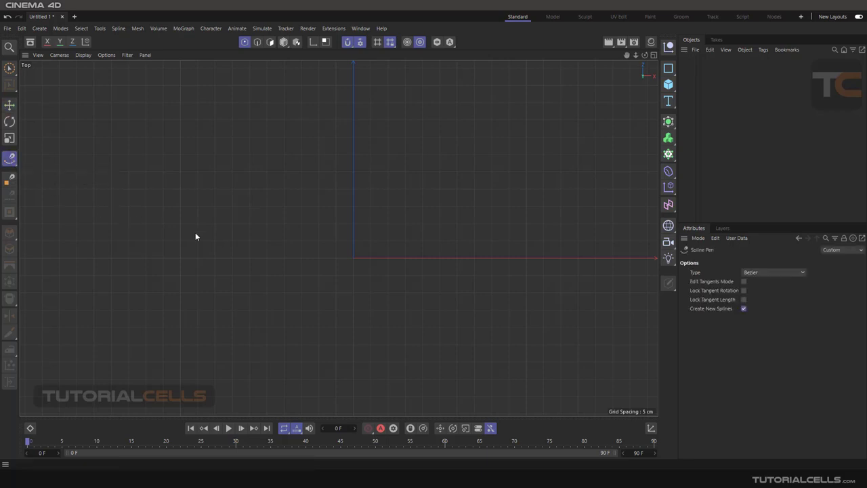
left_click(294, 242)
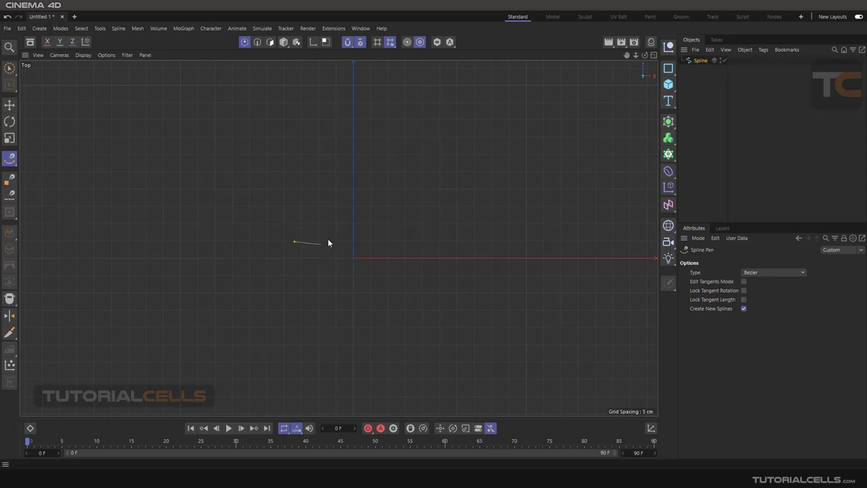
- Enable Grid/Workplane snapping with both Grid Point and Grid Line active
left_click(359, 44)
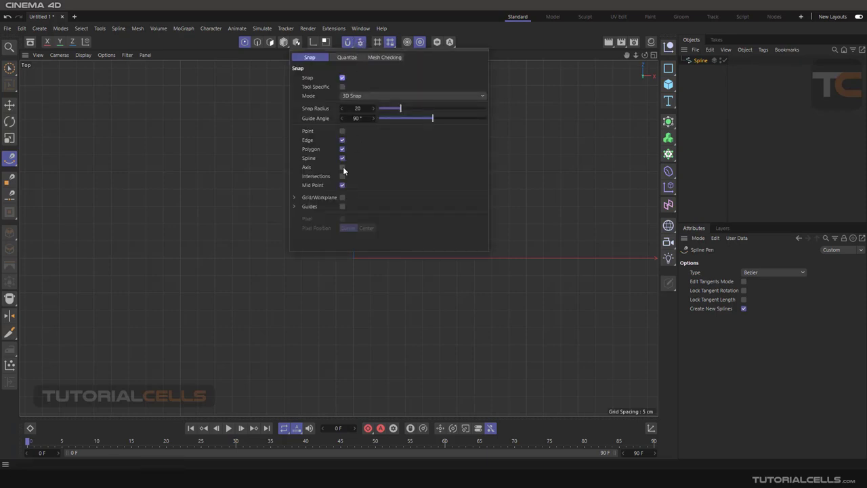
left_click(343, 197)
left_click(294, 197)
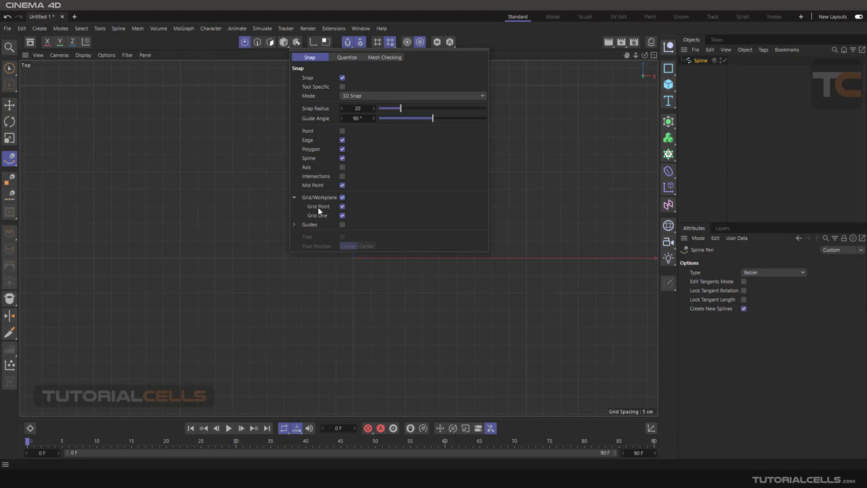
left_click(294, 262)
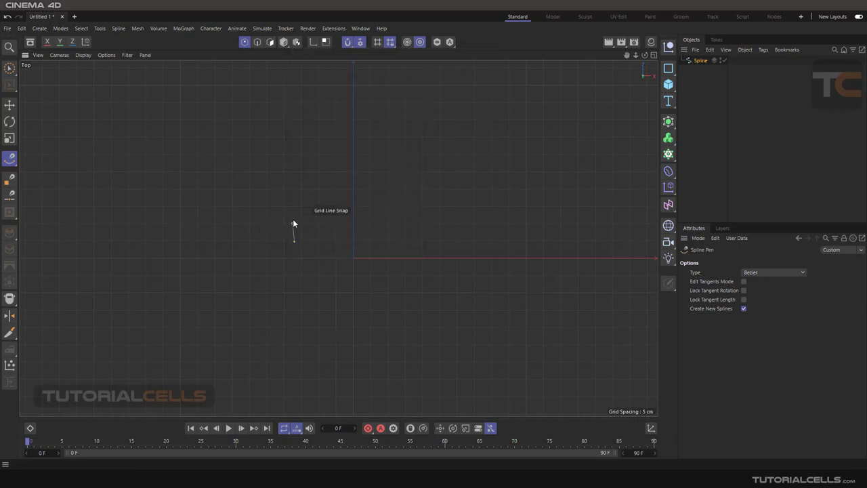
- Extend the spline along the grid with a rising diagonal, a short horizontal, a vertical and a longer horizontal segment crossing the Z axis
scroll(309, 231, "up", 2)
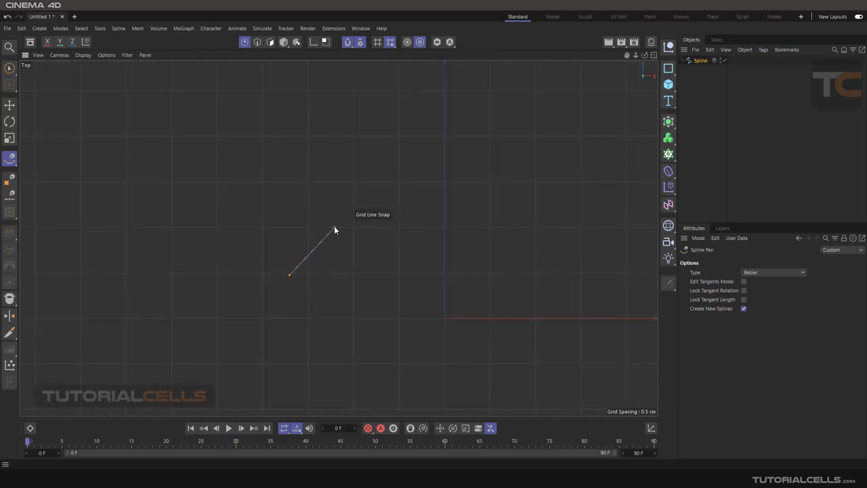
left_click(354, 227)
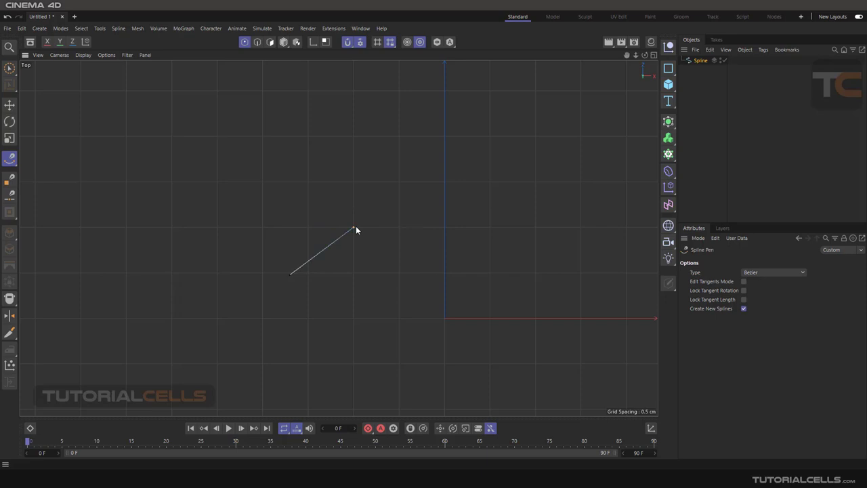
left_click(399, 227)
left_click(399, 182)
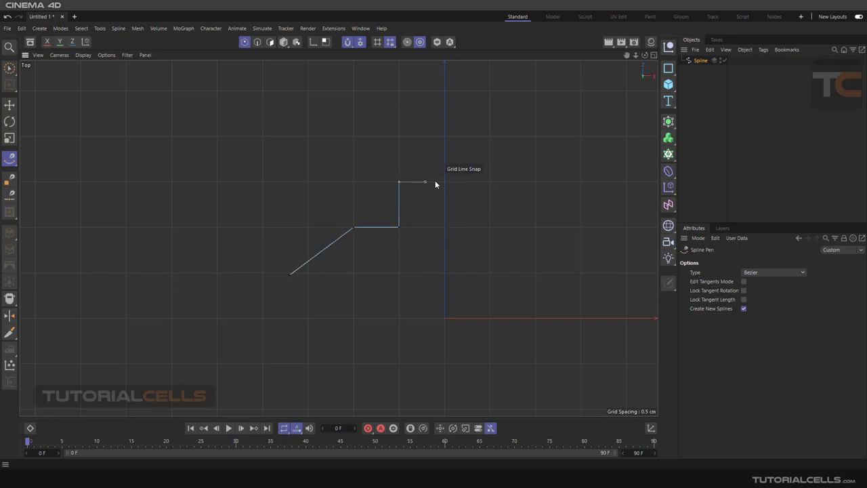
left_click(488, 181)
- Add a falling diagonal and a vertical segment snapped to grid points, and finish the spline there
scroll(542, 228, "down", 5)
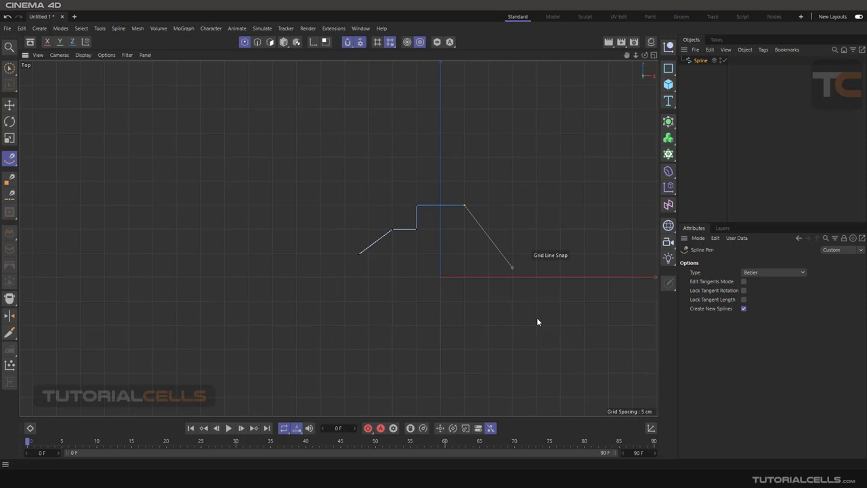
scroll(520, 263, "down", 4)
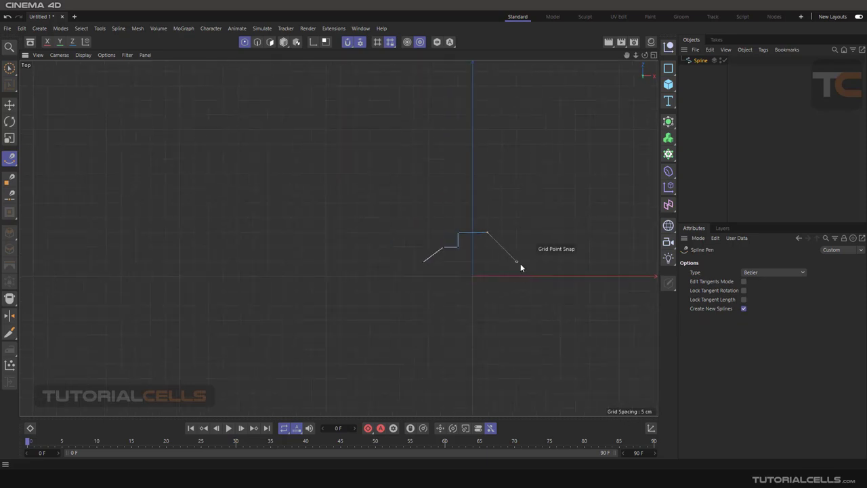
left_click(388, 235)
left_click(387, 178)
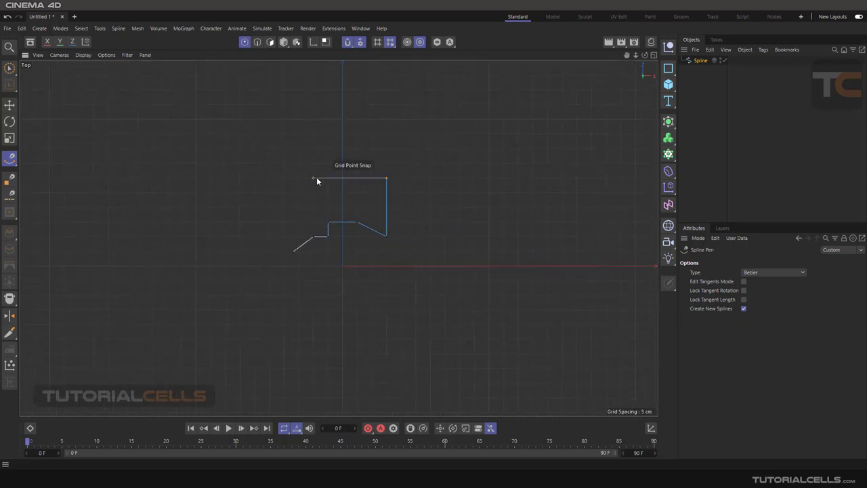
right_click(316, 178)
left_click(285, 166)
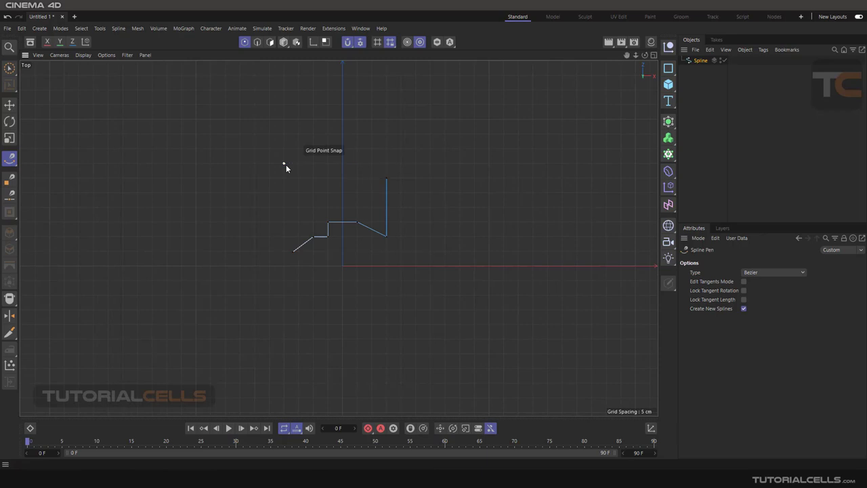
- Add a circle spline and move it with grid snapping away from the origin toward negative X and negative Z
scroll(361, 233, "down", 2)
left_click(669, 69)
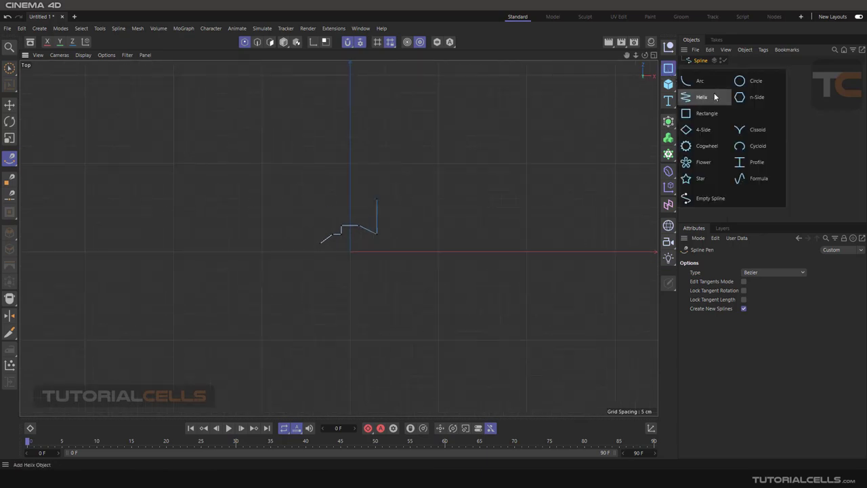
left_click(757, 83)
scroll(359, 189, "down", 5)
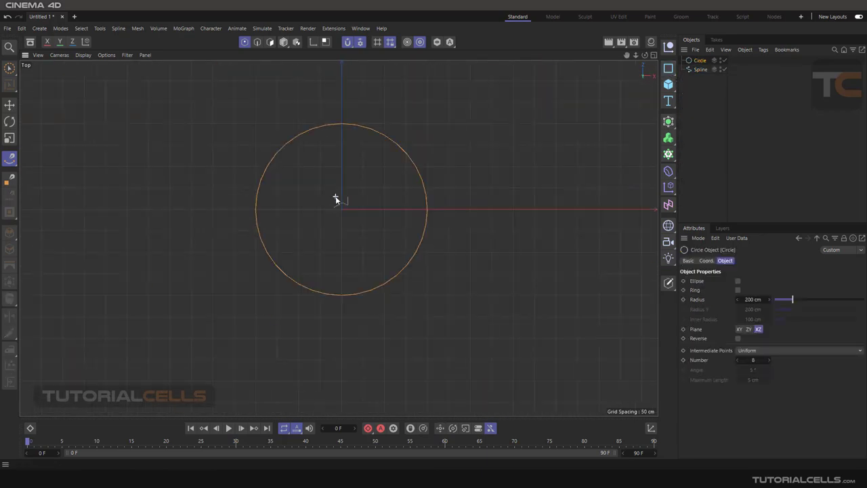
left_click(10, 105)
scroll(341, 198, "up", 5)
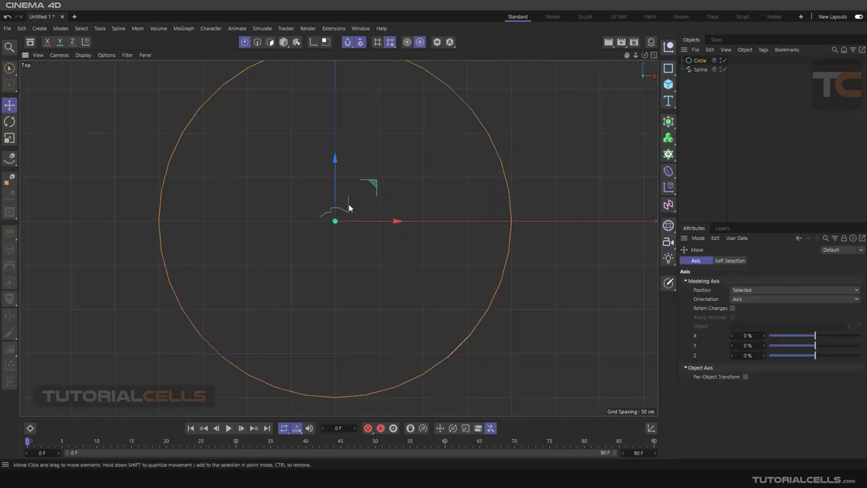
left_click_drag(346, 200, 301, 190)
scroll(301, 189, "up", 2)
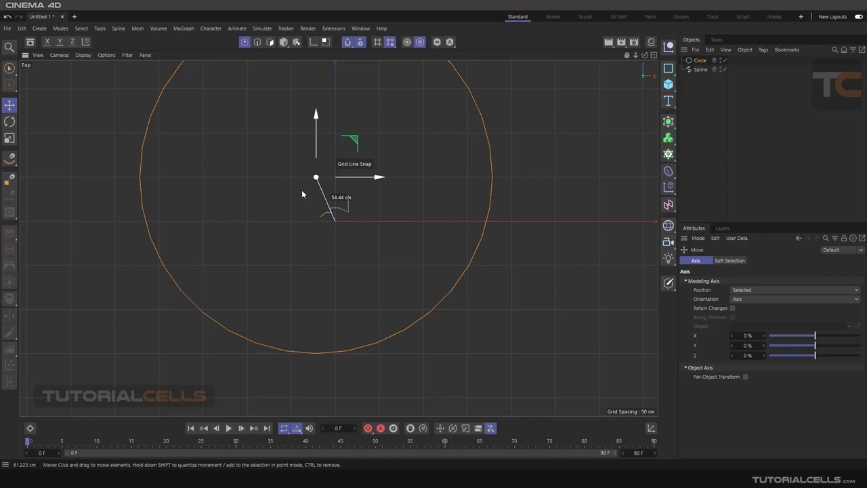
scroll(521, 160, "down", 5)
middle_click_drag(521, 159, 364, 213, "alt")
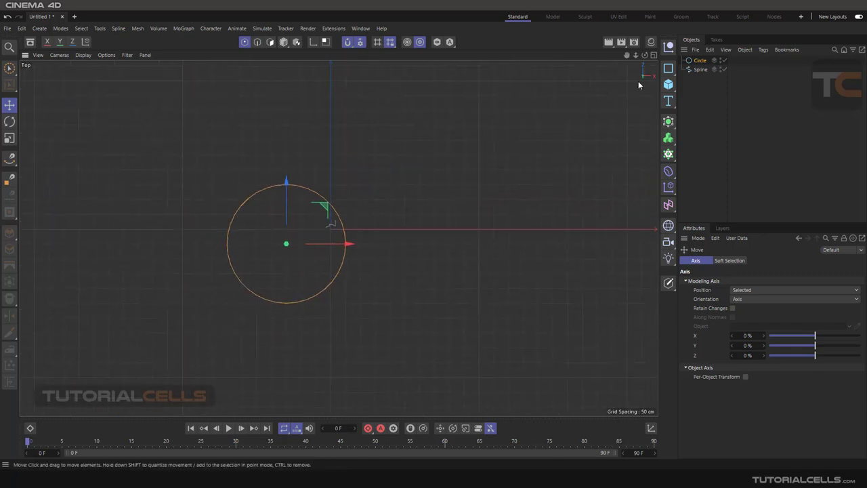
- Add a polygon object and move it with grid snapping toward positive X and positive Z, clear of the circle
left_click(668, 84)
left_click(694, 135)
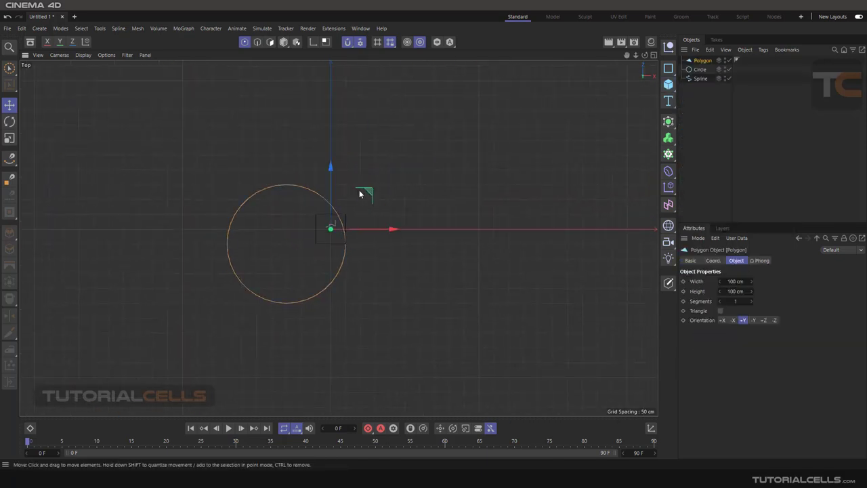
left_click_drag(361, 193, 418, 153)
scroll(418, 153, "up", 3)
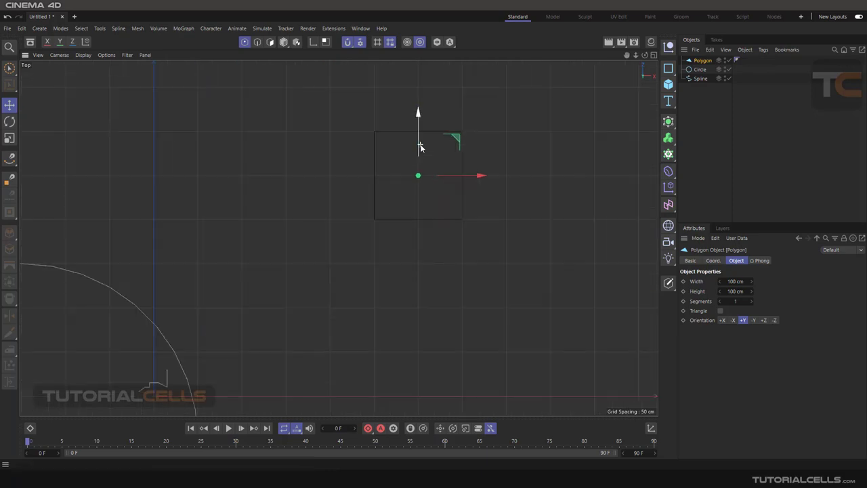
- Switch the Top view to shaded display so the polygon shows as a filled surface
left_click(82, 55)
left_click(112, 68)
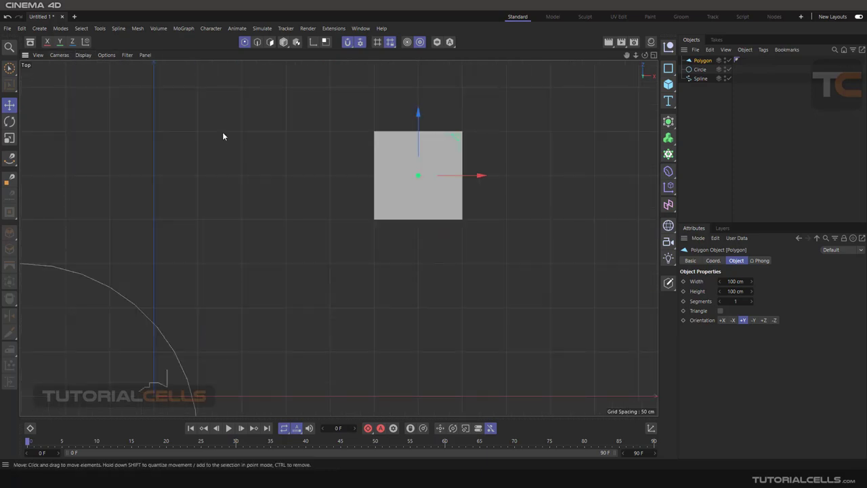
scroll(437, 166, "up", 2)
middle_click_drag(441, 162, 342, 250, "alt")
scroll(368, 208, "up", 4)
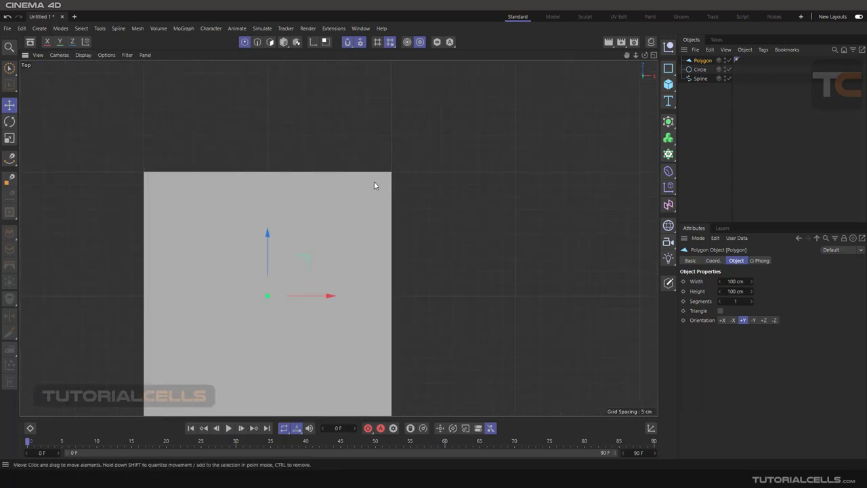
- Make the polygon editable and move its upper-right corner point outward to a snapped grid position
left_click(668, 283)
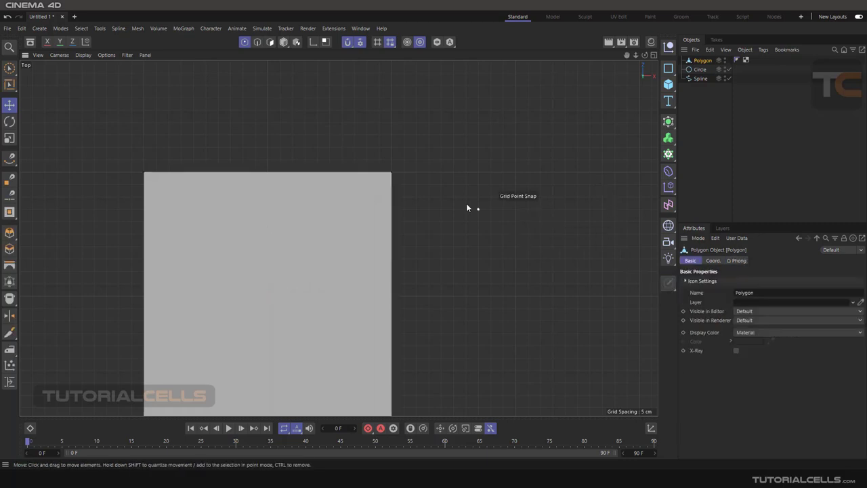
left_click_drag(393, 174, 455, 160)
left_click(409, 213)
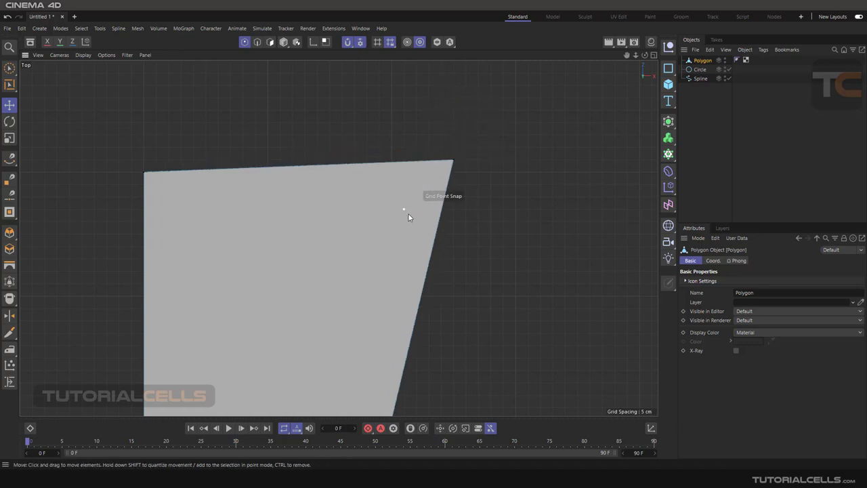
- Turn off Grid Line snapping under Grid/Workplane, keeping Grid Point active
scroll(404, 215, "down", 4)
left_click(347, 43)
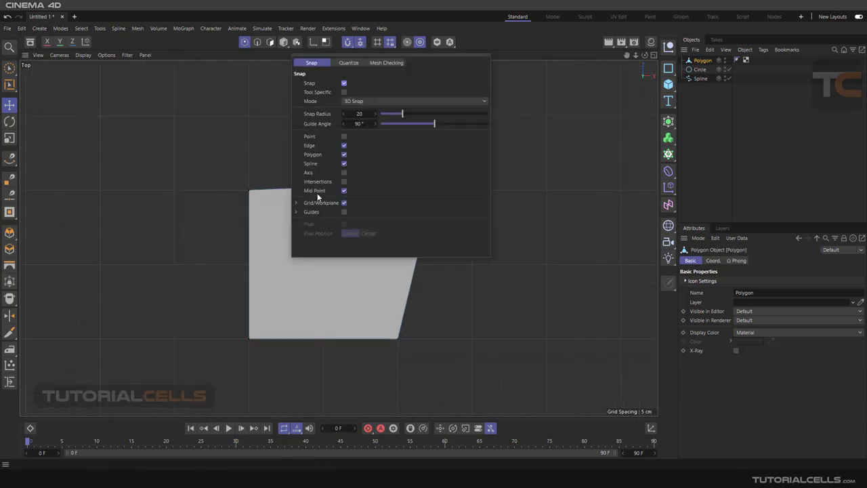
left_click(299, 202)
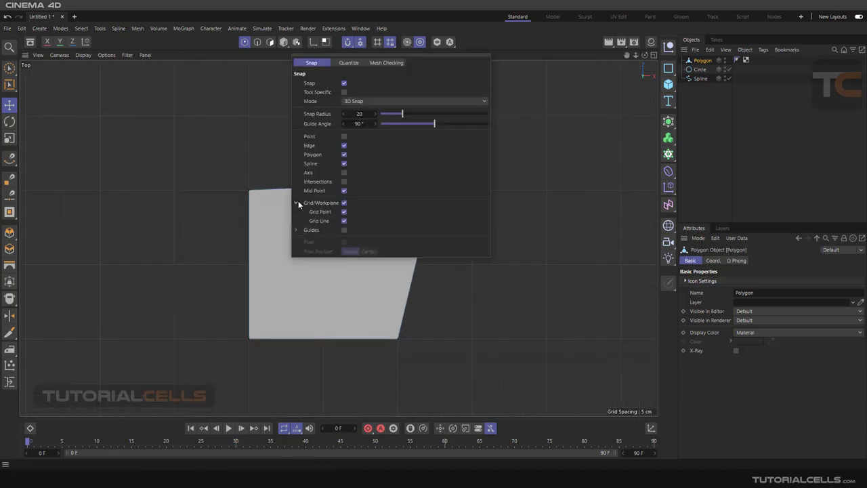
left_click(344, 221)
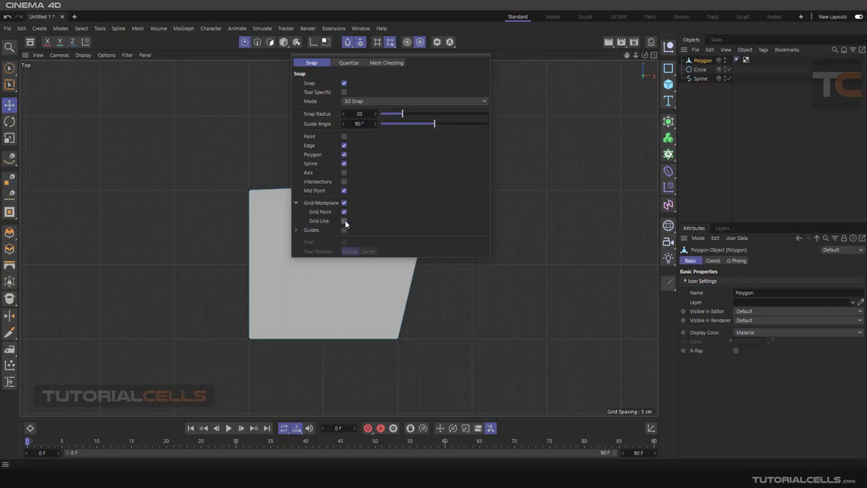